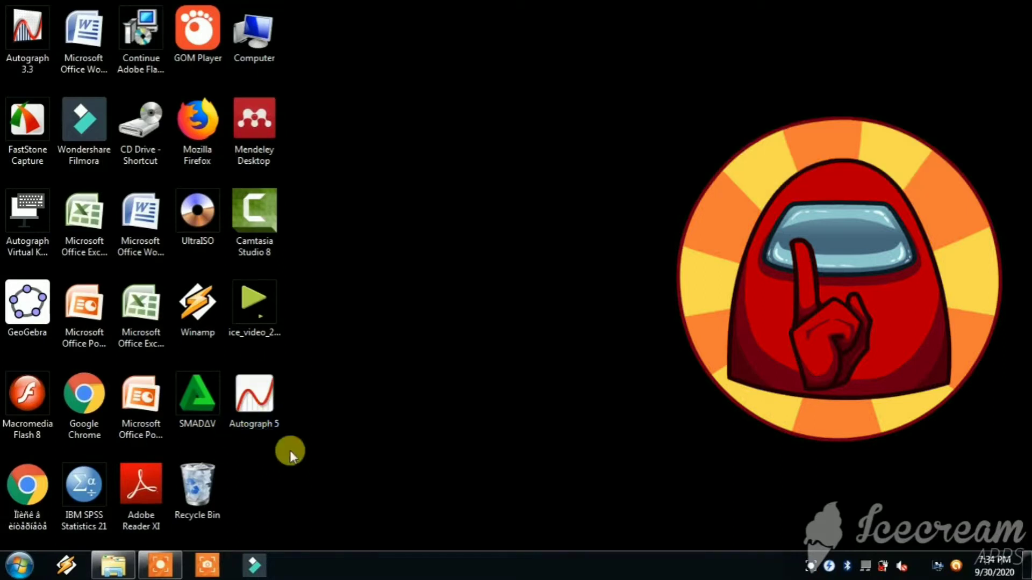
# Launch Autograph 5 and choose the Advanced level.
pyautogui.doubleClick(271, 414)
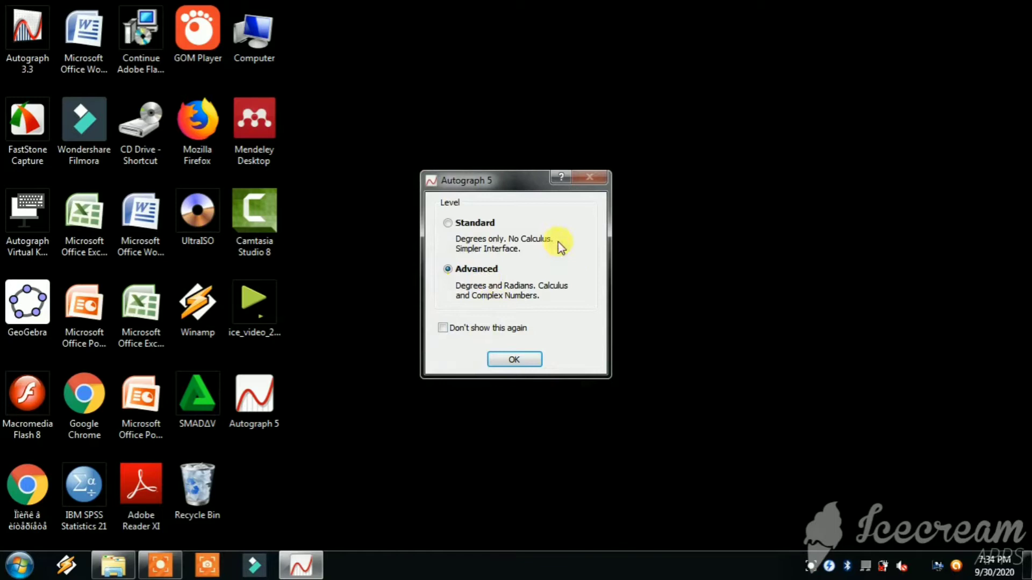
pyautogui.click(514, 360)
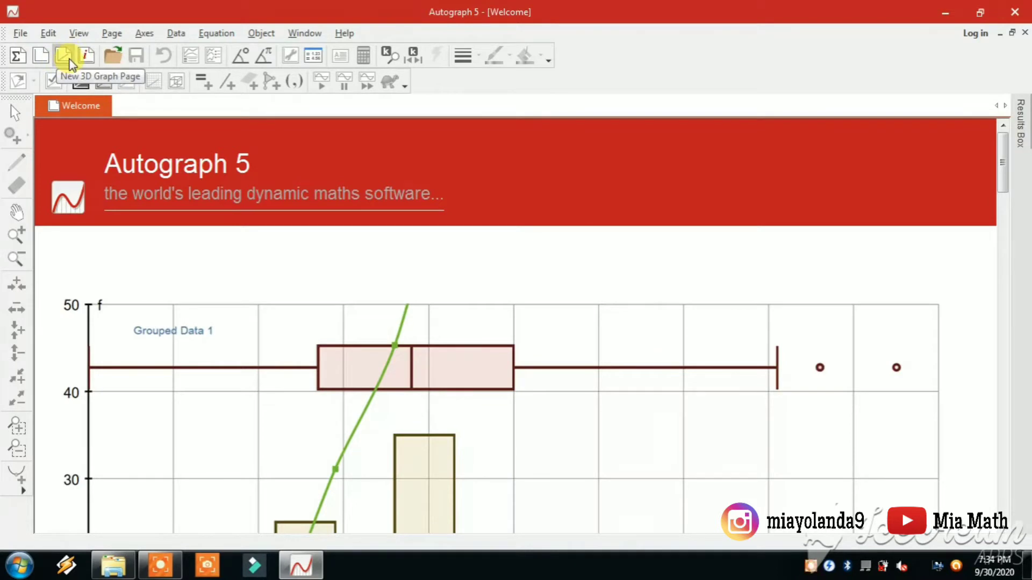
# Create new 3D, 2D and statistics pages, ending on a fresh 3D graph page.
pyautogui.click(70, 61)
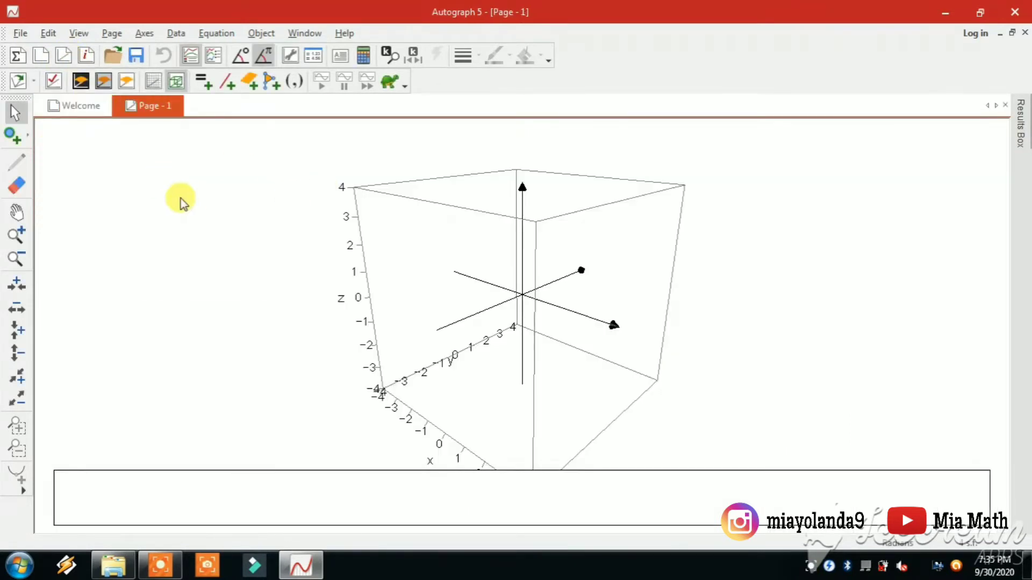
pyautogui.click(42, 54)
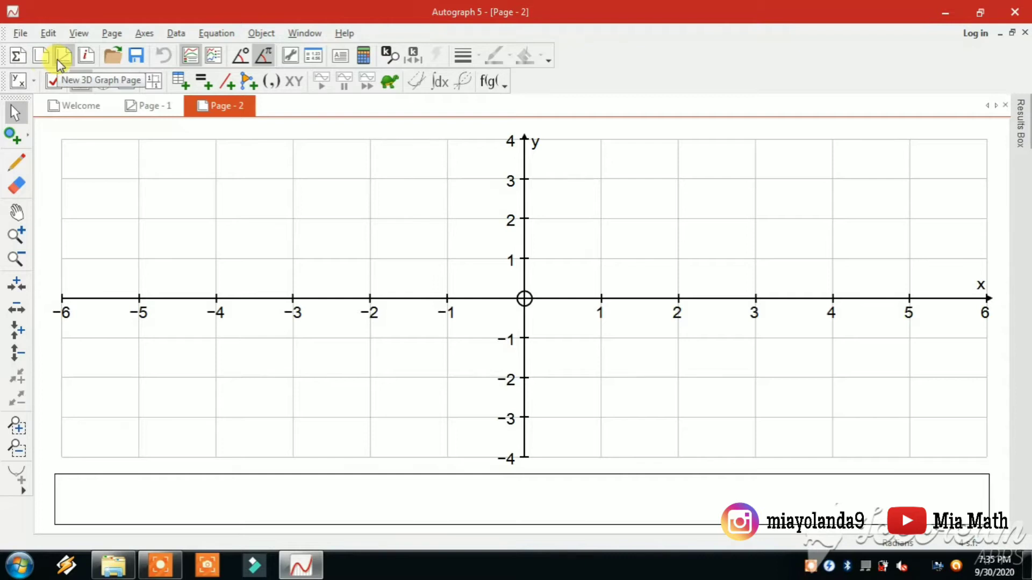
pyautogui.click(18, 55)
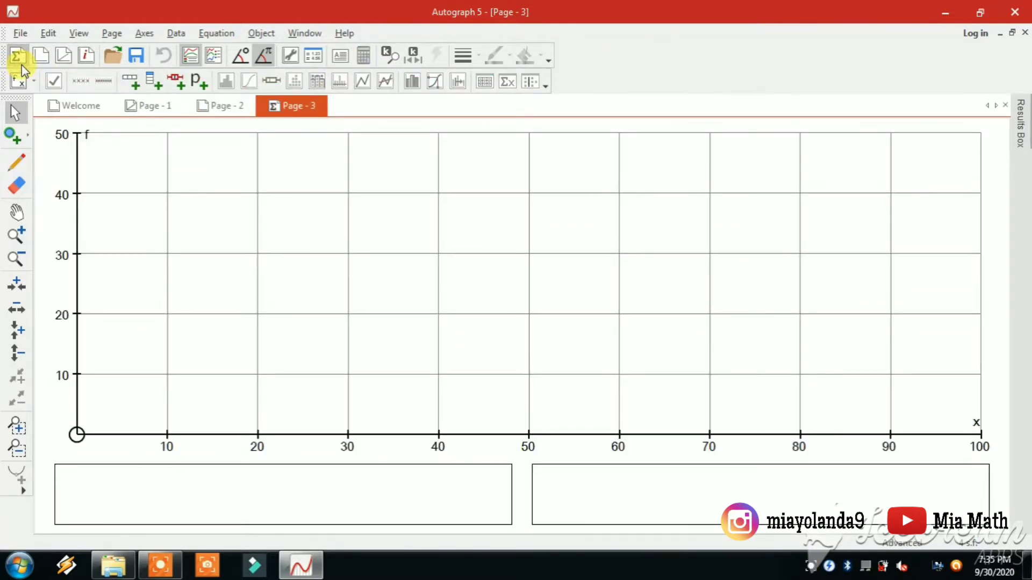
pyautogui.click(38, 63)
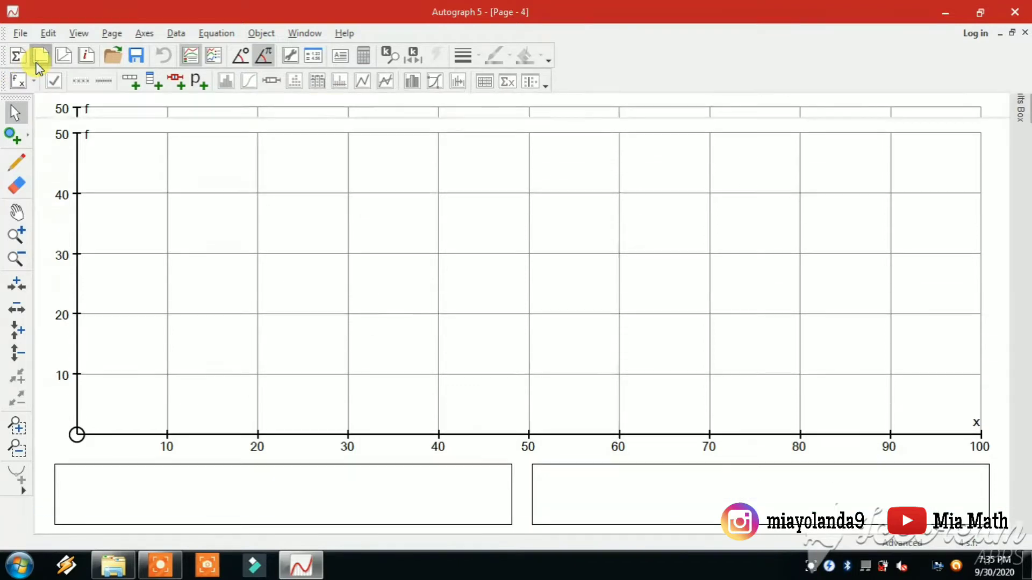
pyautogui.click(68, 56)
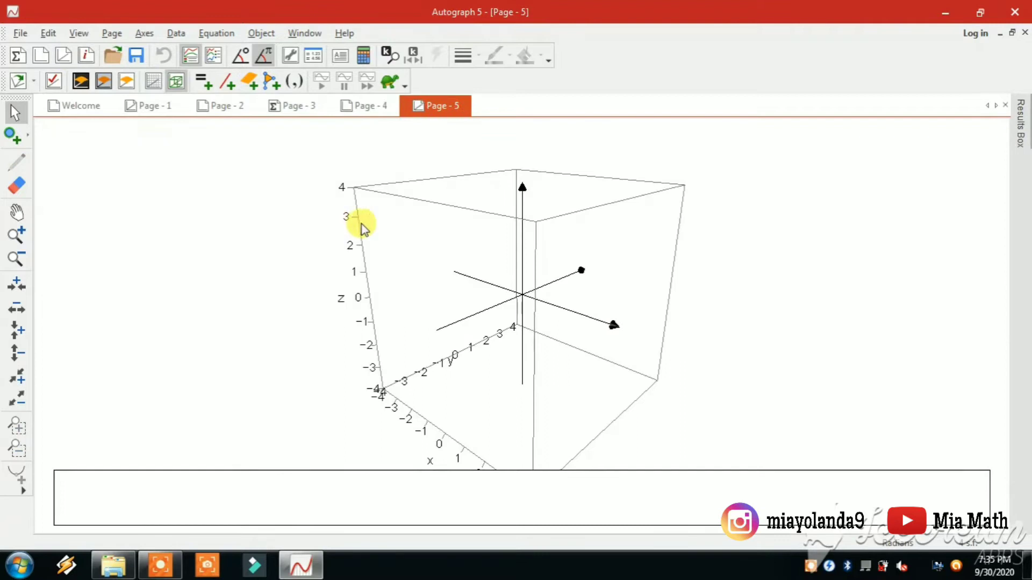
# Add the equation y=x² to the 3D graph page, plotted as a 2D equation.
pyautogui.moveTo(553, 288); pyautogui.dragTo(621, 279)
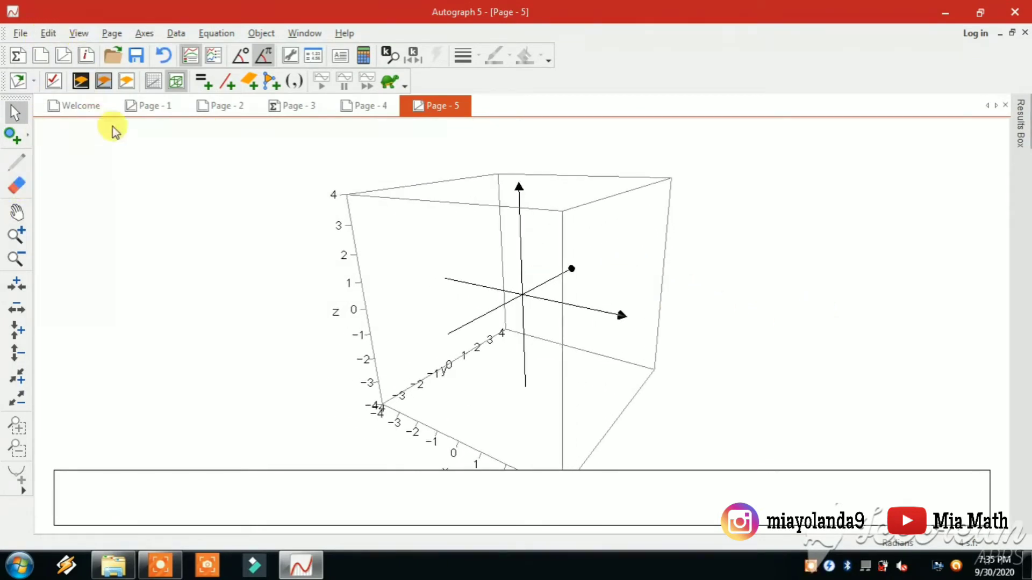
pyautogui.click(203, 82)
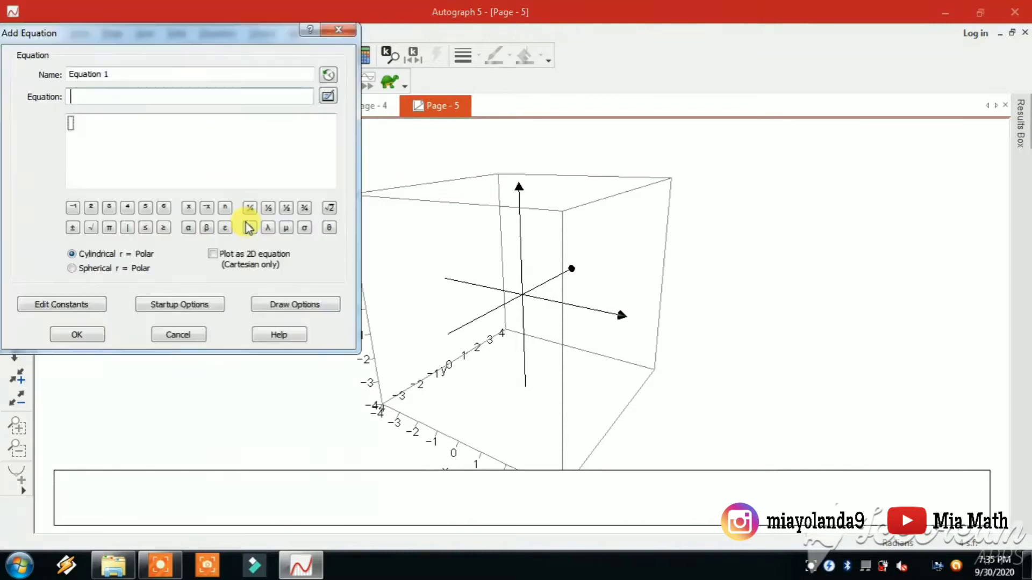
pyautogui.moveTo(202, 37); pyautogui.dragTo(327, 150)
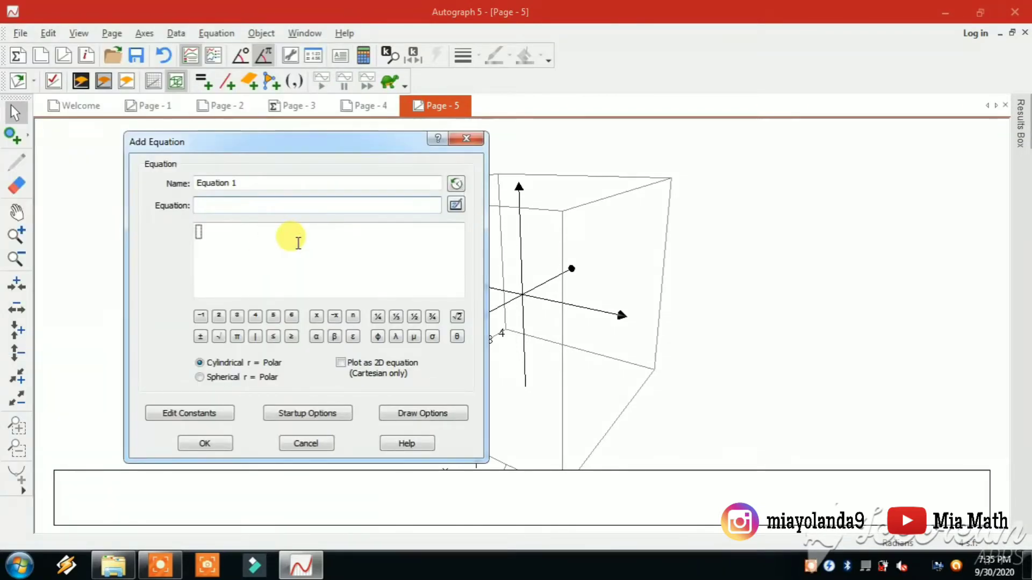
pyautogui.write('y=')
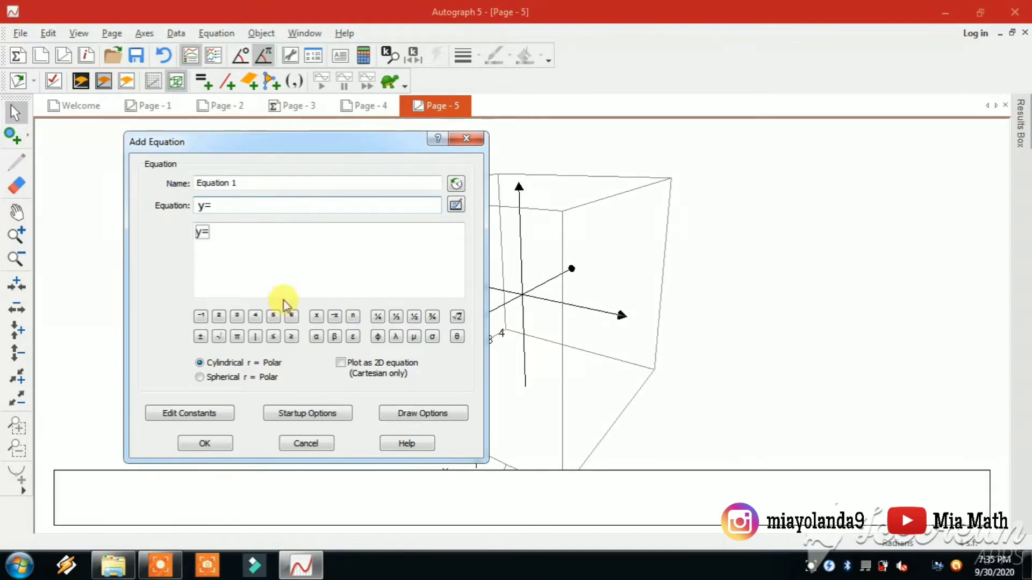
pyautogui.write('x²')
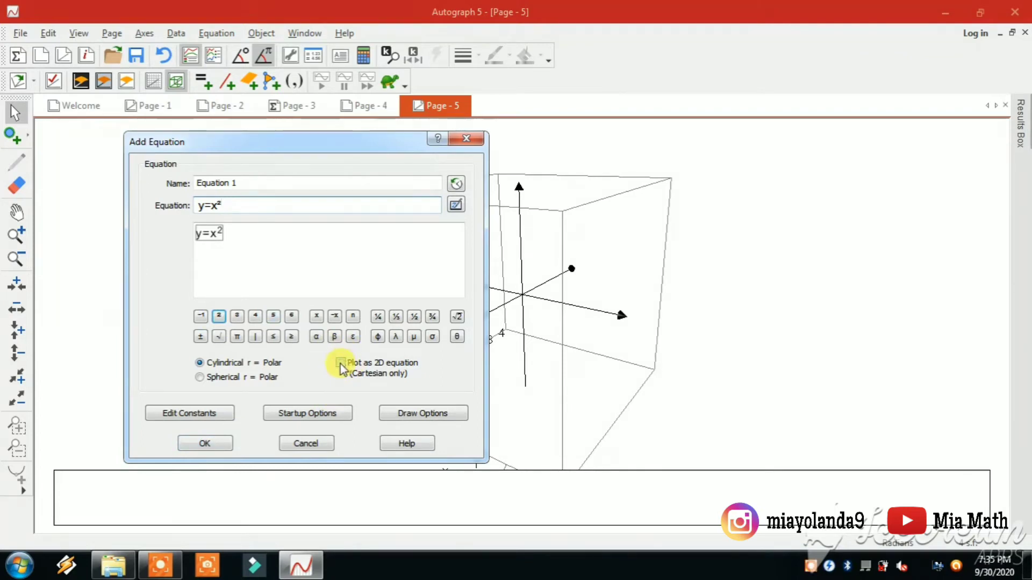
pyautogui.click(341, 366)
pyautogui.click(211, 446)
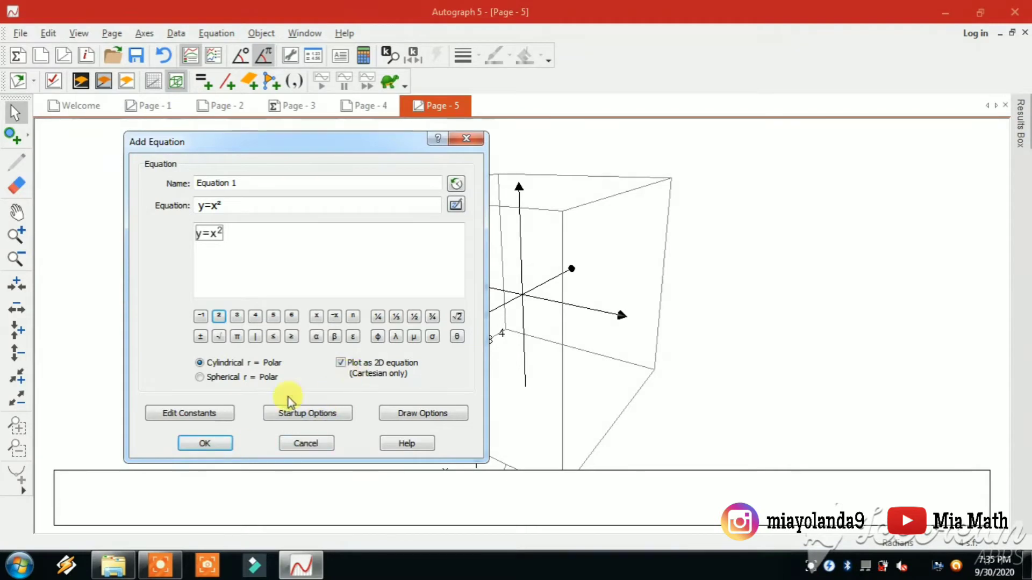
pyautogui.click(222, 445)
# Turn off the Always Outside option in the axes settings of the 3D page.
pyautogui.moveTo(550, 278); pyautogui.dragTo(359, 378)
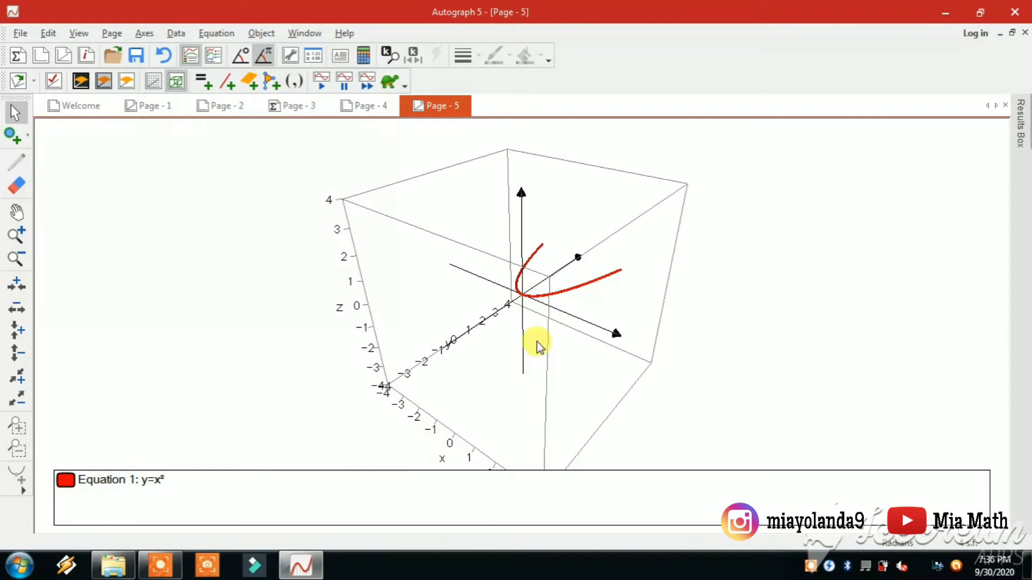
pyautogui.moveTo(525, 269); pyautogui.dragTo(427, 267)
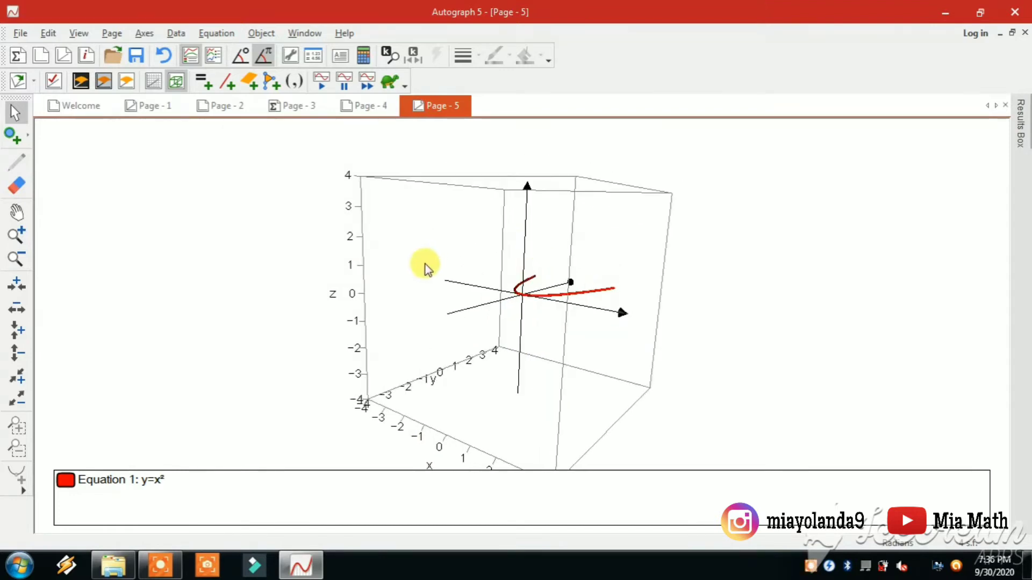
pyautogui.click(144, 34)
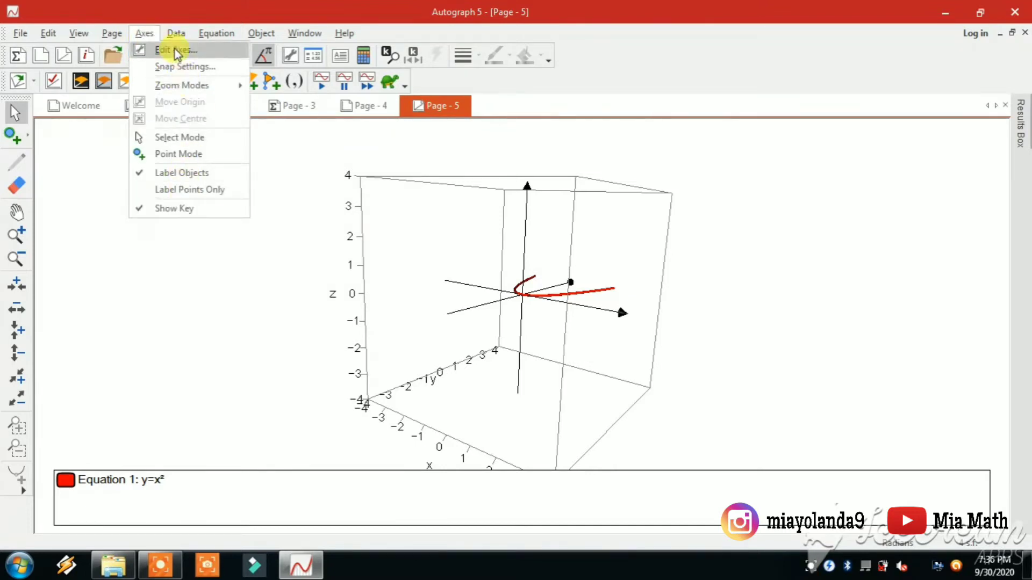
pyautogui.click(143, 34)
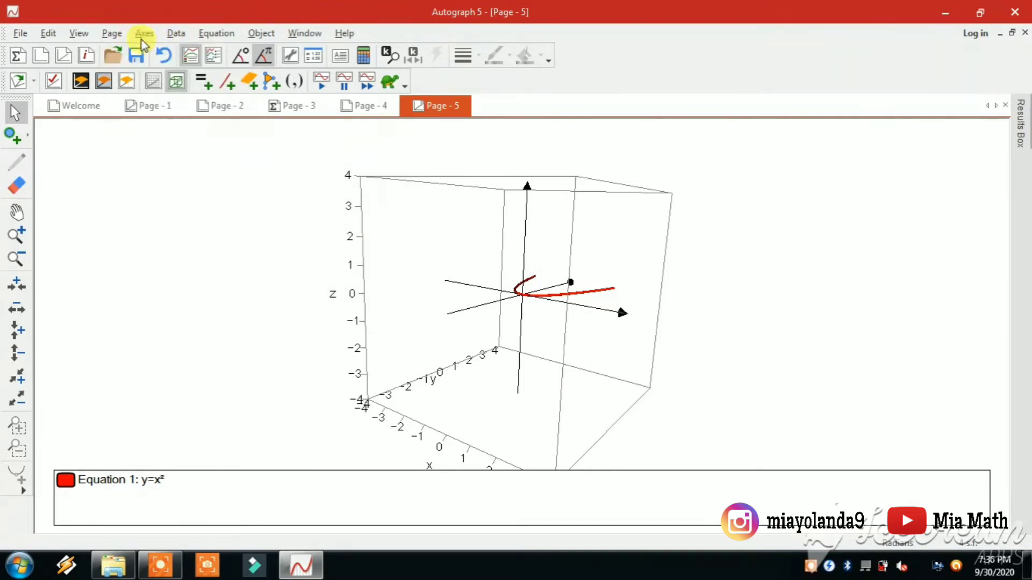
pyautogui.click(140, 34)
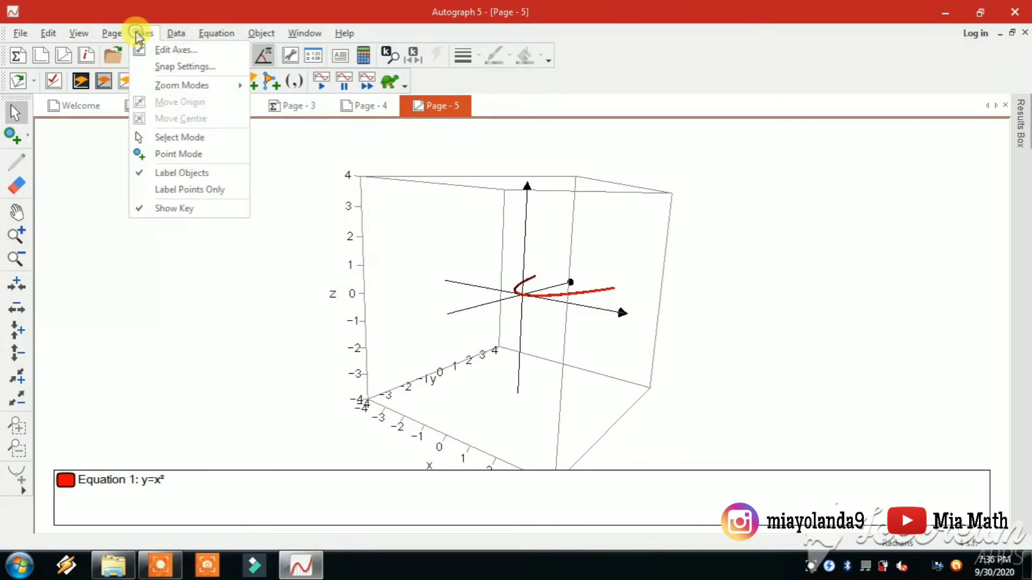
pyautogui.click(220, 54)
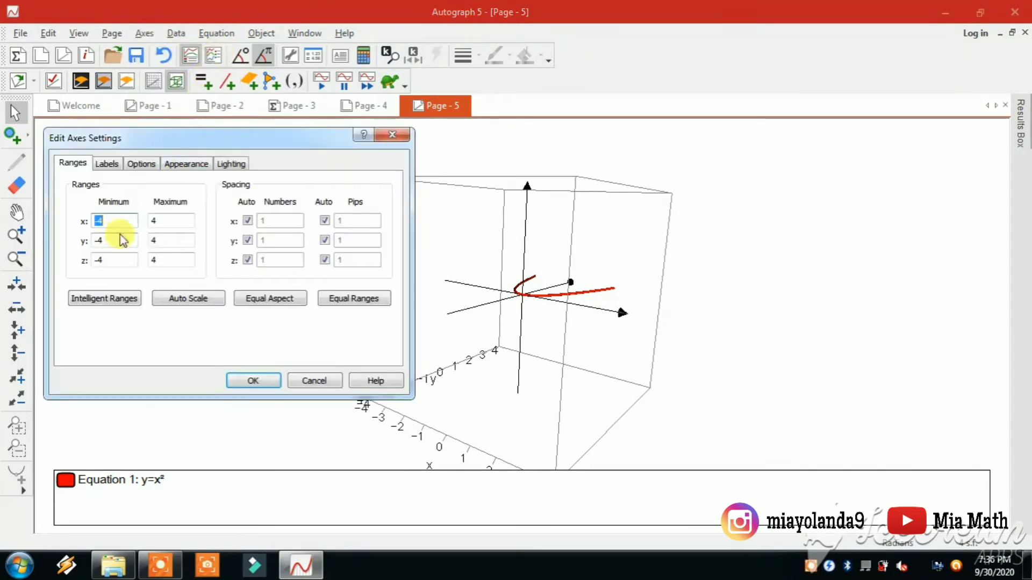
pyautogui.click(105, 166)
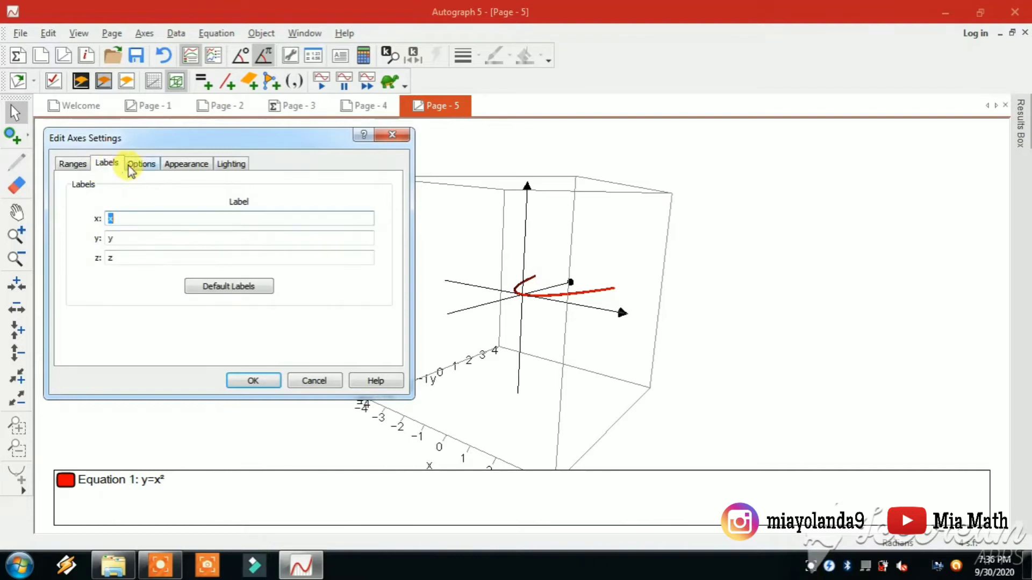
pyautogui.click(141, 164)
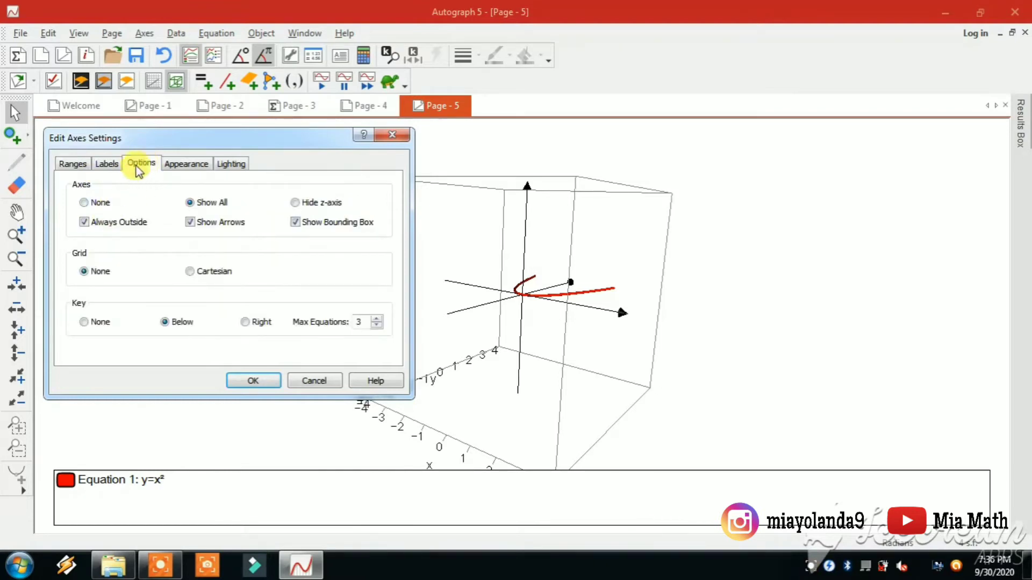
pyautogui.click(83, 222)
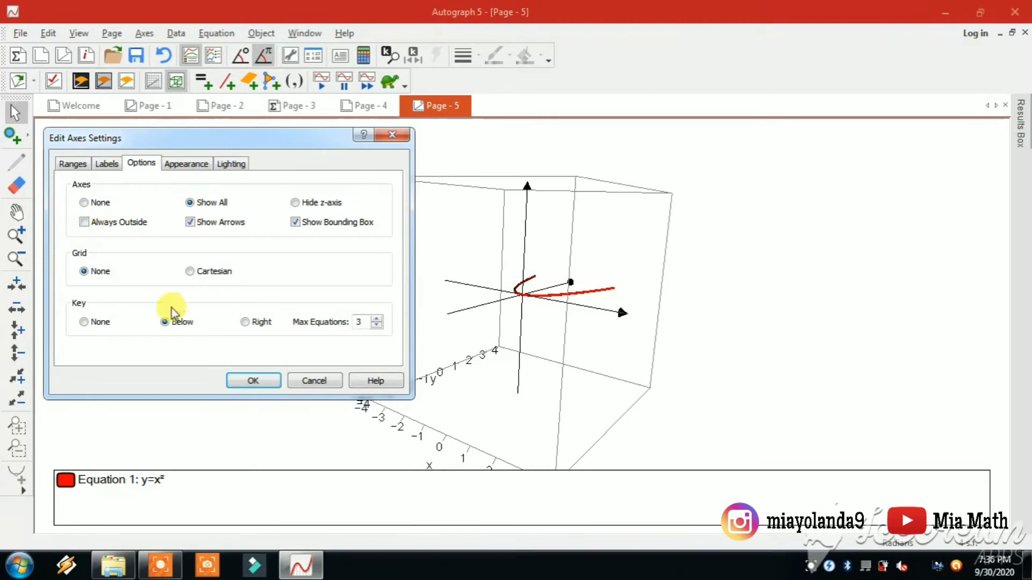
pyautogui.click(243, 381)
# Add the line y=2x to the same 3D page, plotted as a 2D equation.
pyautogui.moveTo(525, 285); pyautogui.dragTo(440, 473)
pyautogui.moveTo(468, 276); pyautogui.dragTo(434, 230)
pyautogui.moveTo(629, 339); pyautogui.dragTo(892, 395)
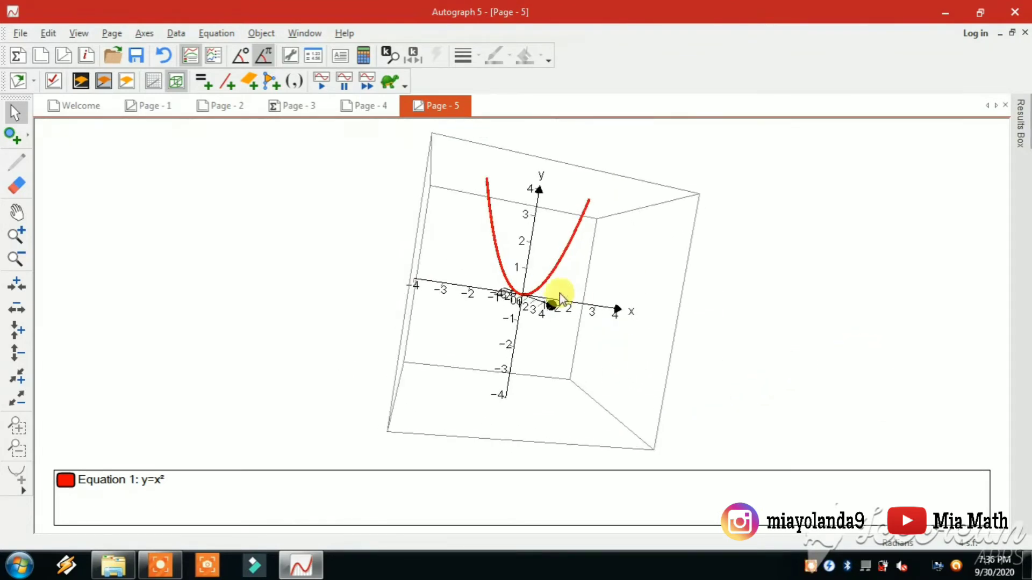
pyautogui.click(203, 82)
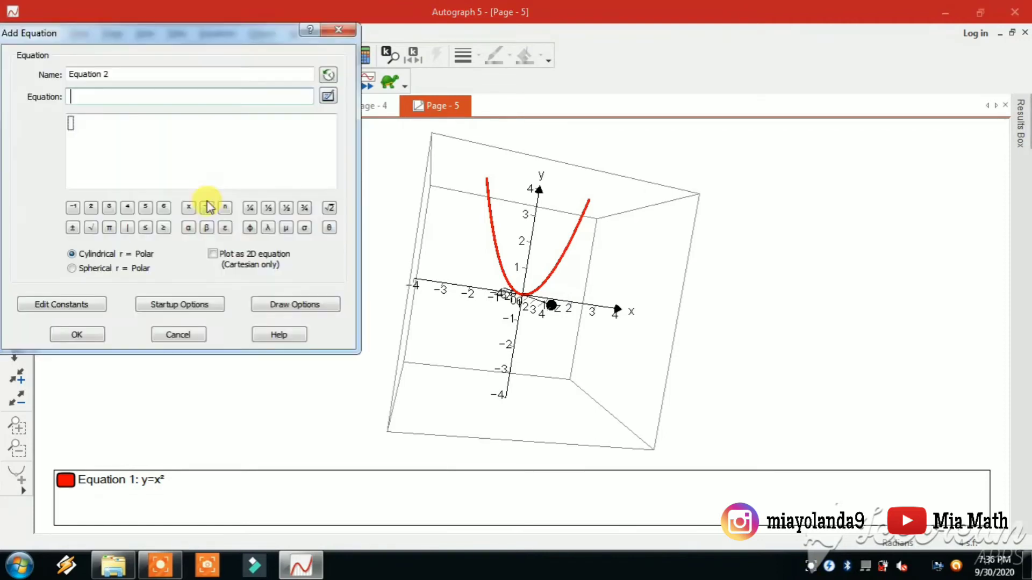
pyautogui.moveTo(213, 47); pyautogui.dragTo(274, 168)
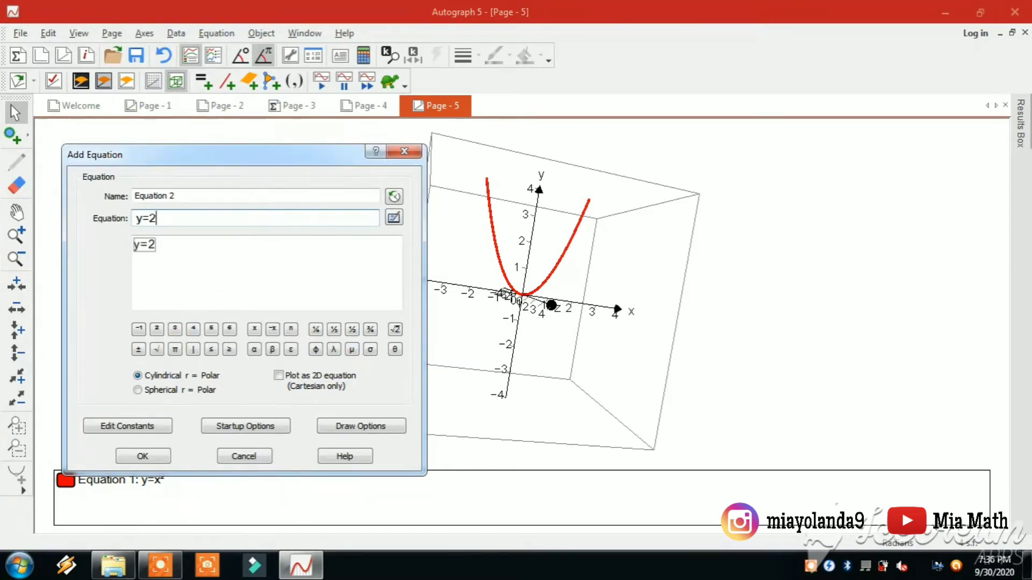
pyautogui.click(281, 379)
pyautogui.click(153, 460)
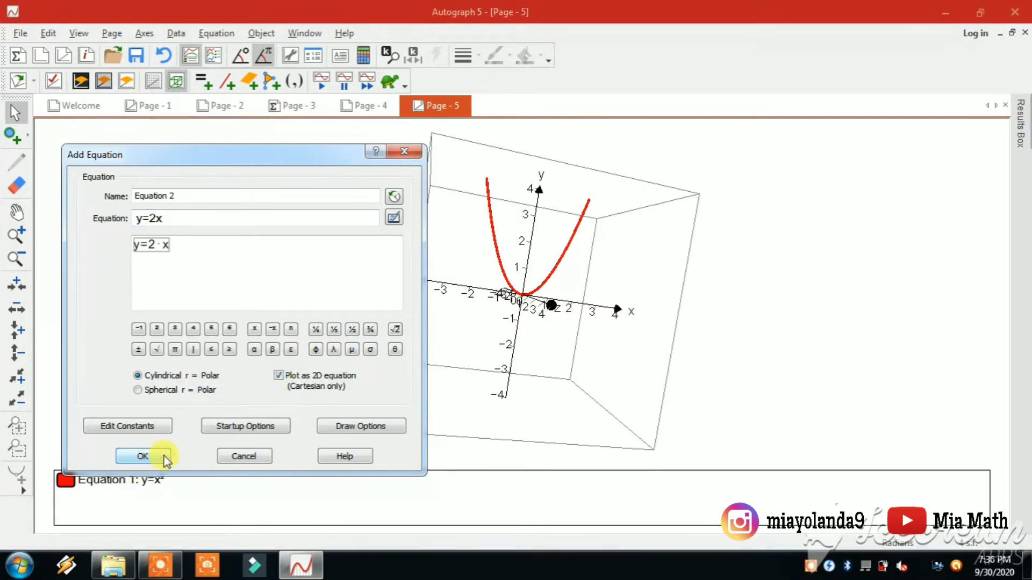
pyautogui.click(163, 456)
# Set the maximum of the y-axis range to 6.
pyautogui.moveTo(507, 303); pyautogui.dragTo(317, 311)
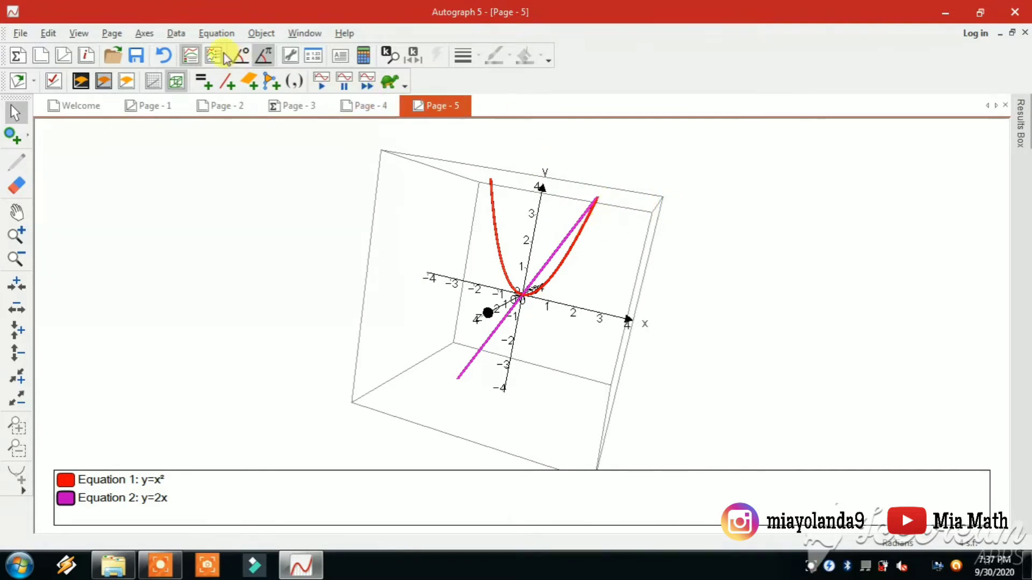
pyautogui.click(144, 34)
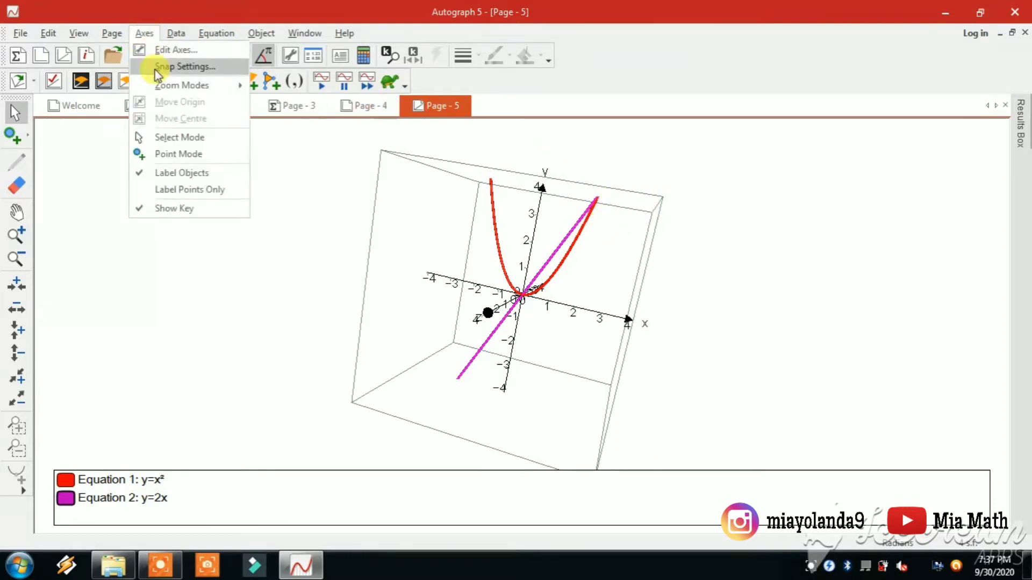
pyautogui.click(172, 48)
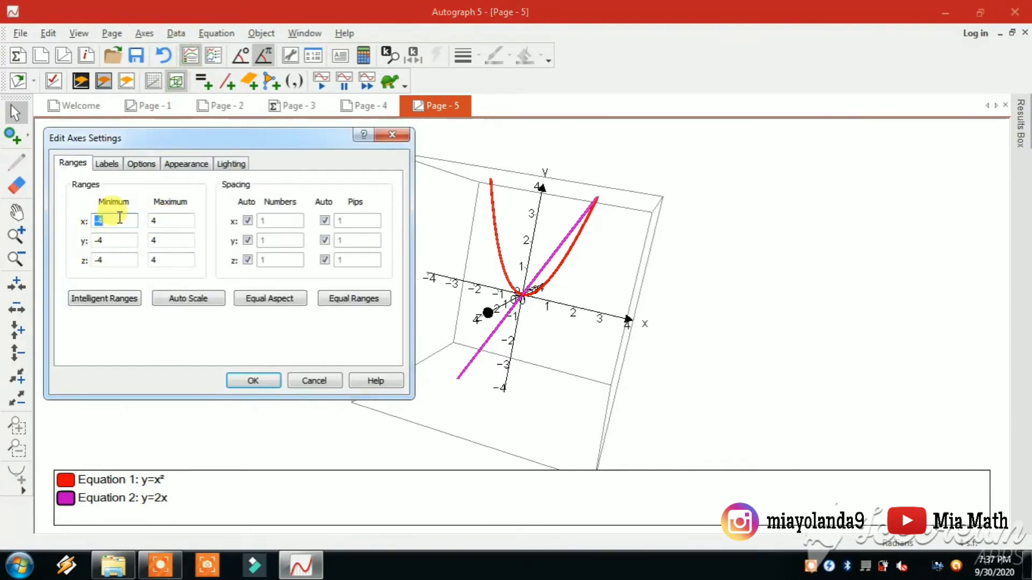
pyautogui.click(103, 220)
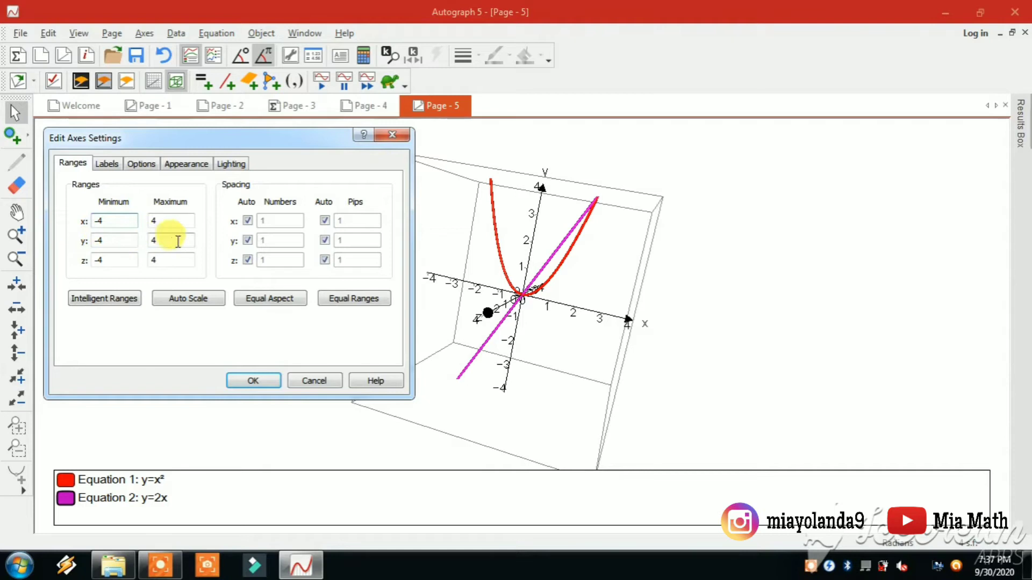
pyautogui.press('BackSpace')
pyautogui.write('6')
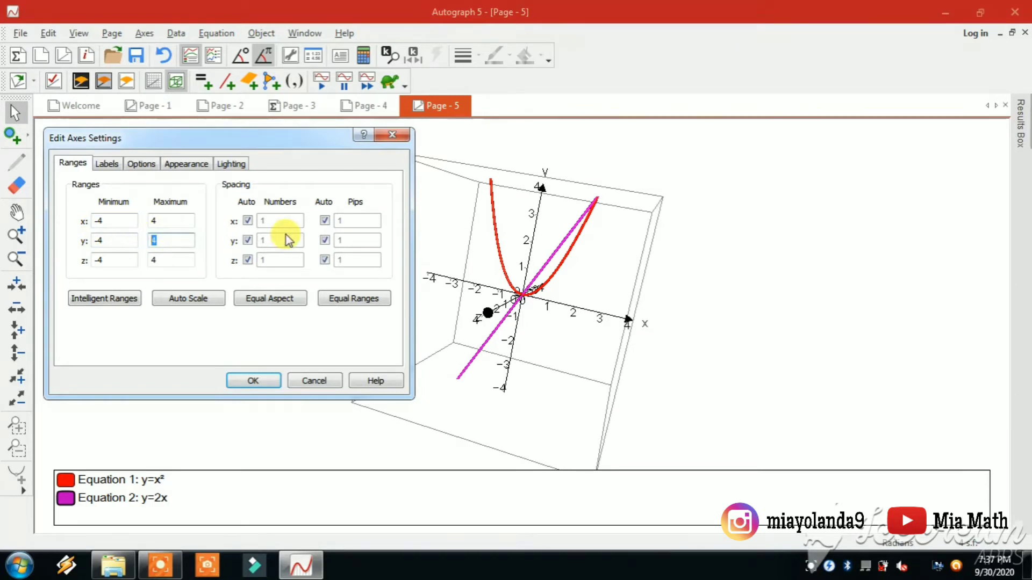
pyautogui.click(251, 381)
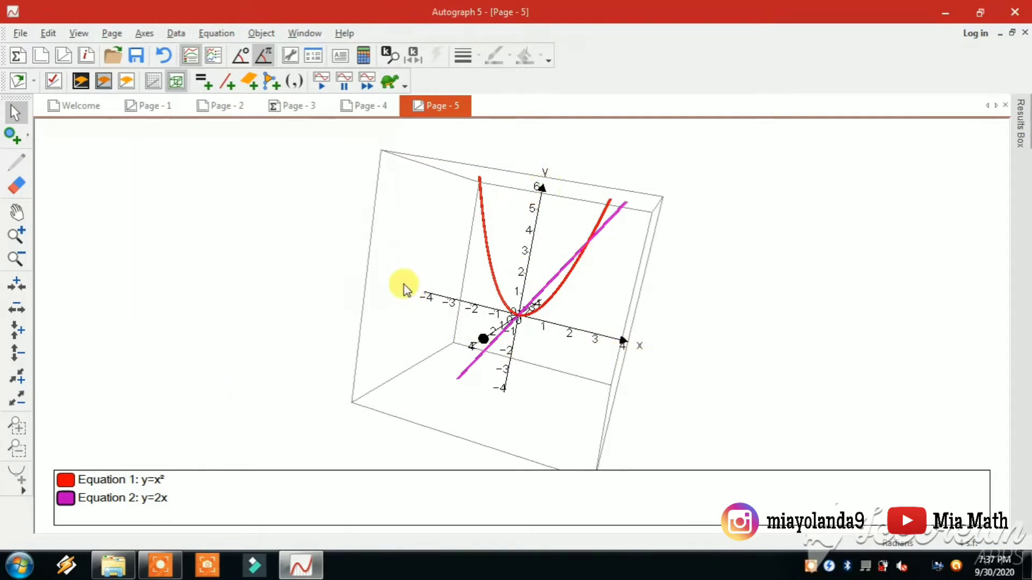
# Set the minimum of the y-axis range to -3.
pyautogui.moveTo(439, 293); pyautogui.dragTo(526, 279)
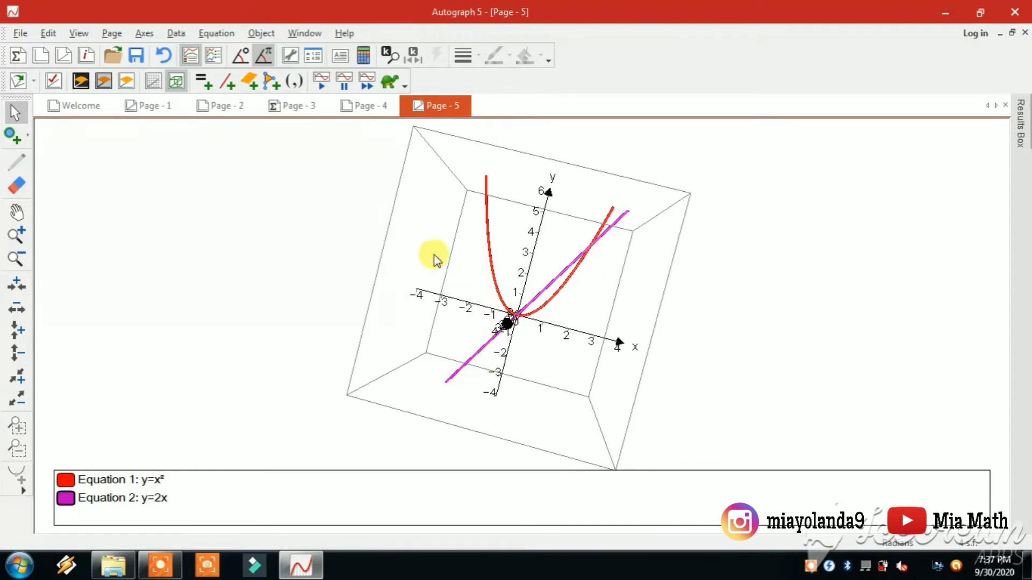
pyautogui.click(171, 33)
pyautogui.moveTo(143, 33)
pyautogui.click(169, 49)
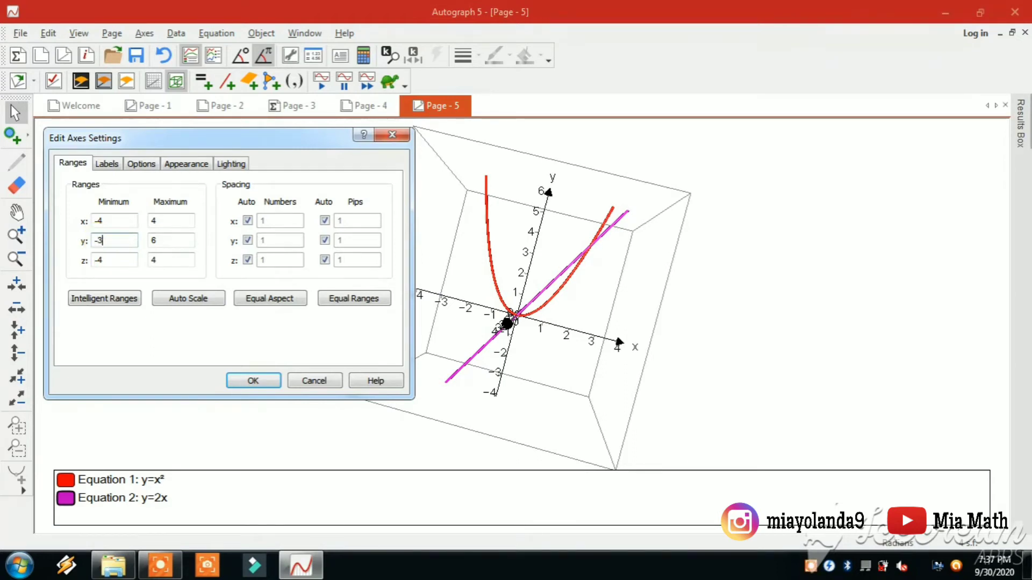
pyautogui.click(237, 380)
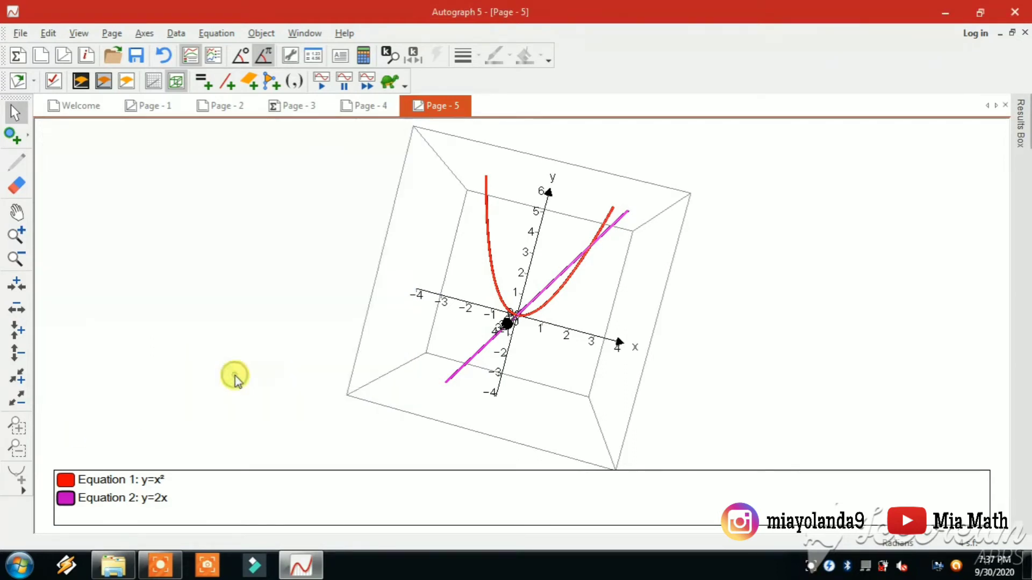
# Switch the 3D graph page to the x-y orientation to view both curves face-on.
pyautogui.moveTo(609, 324); pyautogui.dragTo(425, 252)
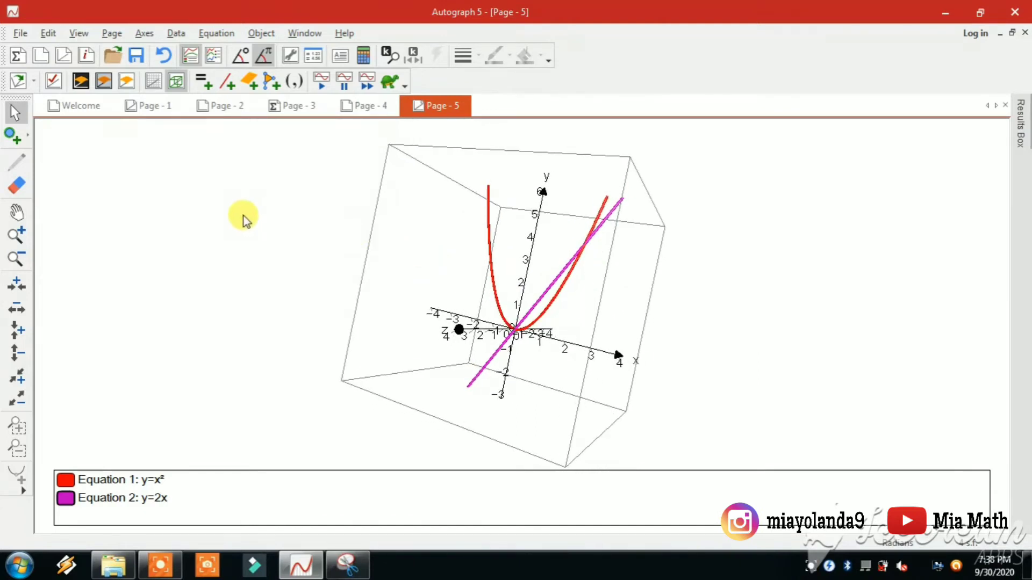
pyautogui.click(33, 82)
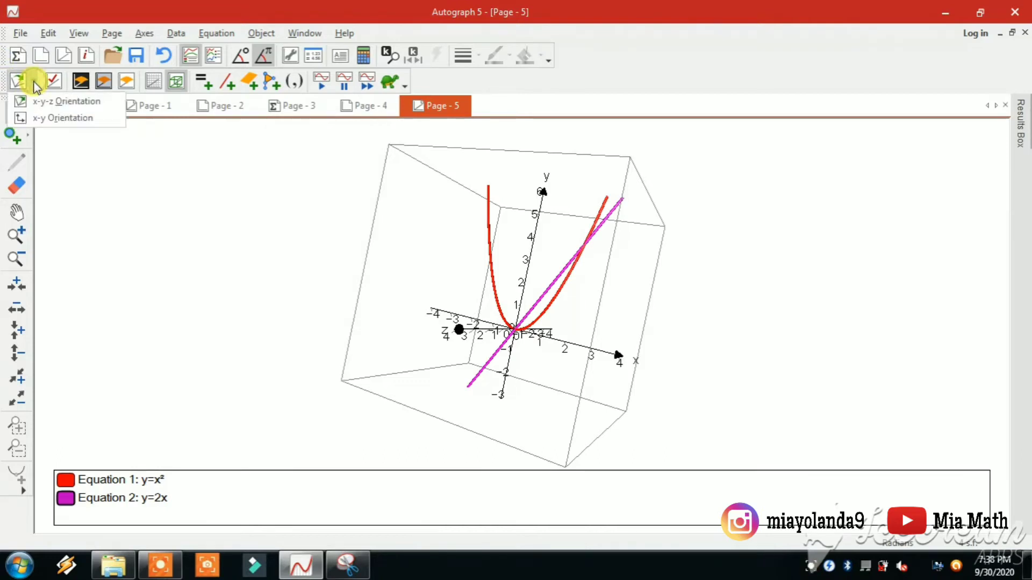
pyautogui.click(50, 119)
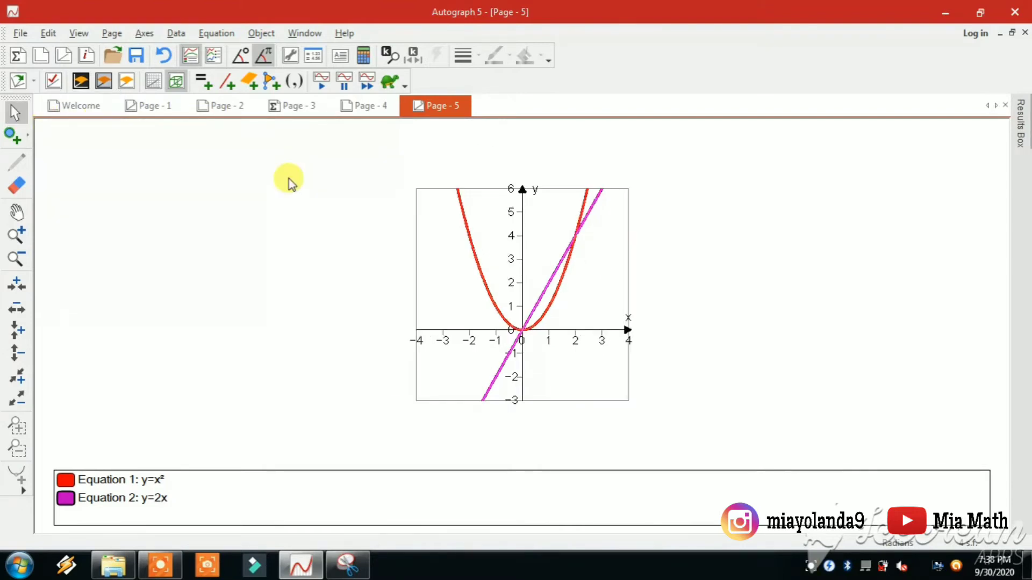